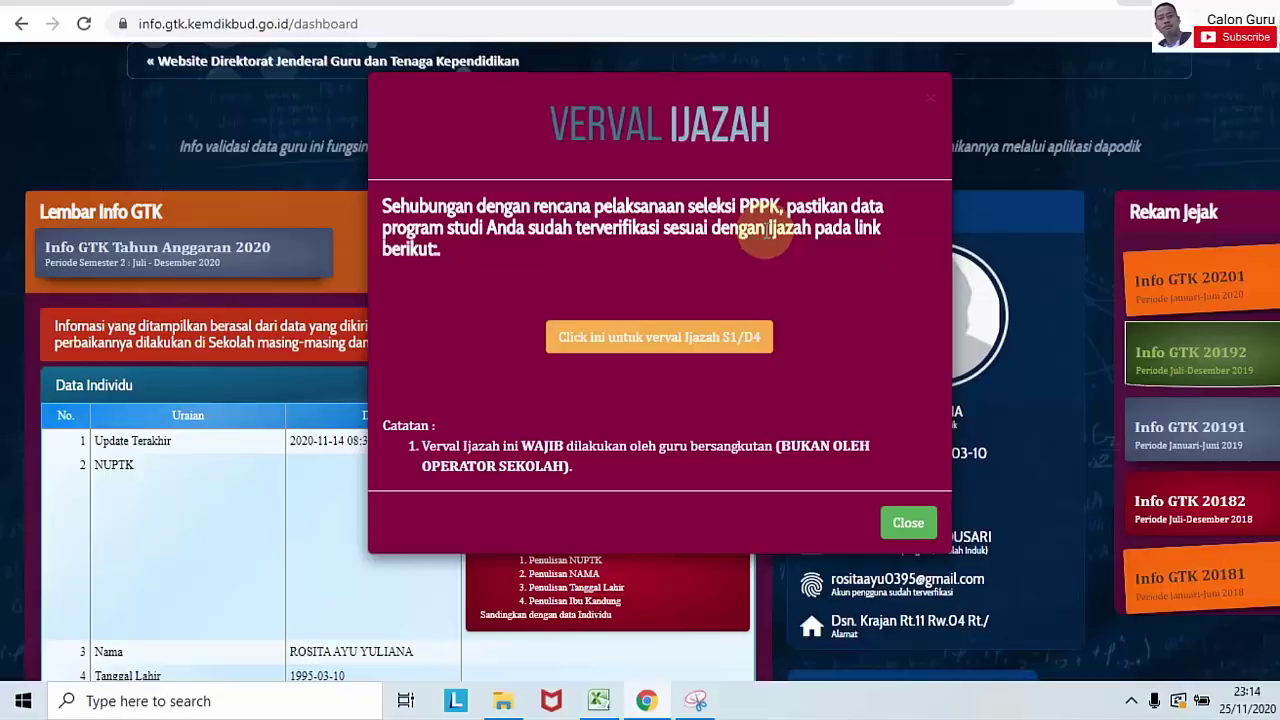
Open the diploma verification form for S1/D4 from the Verval Ijazah notice
left_click(662, 349)
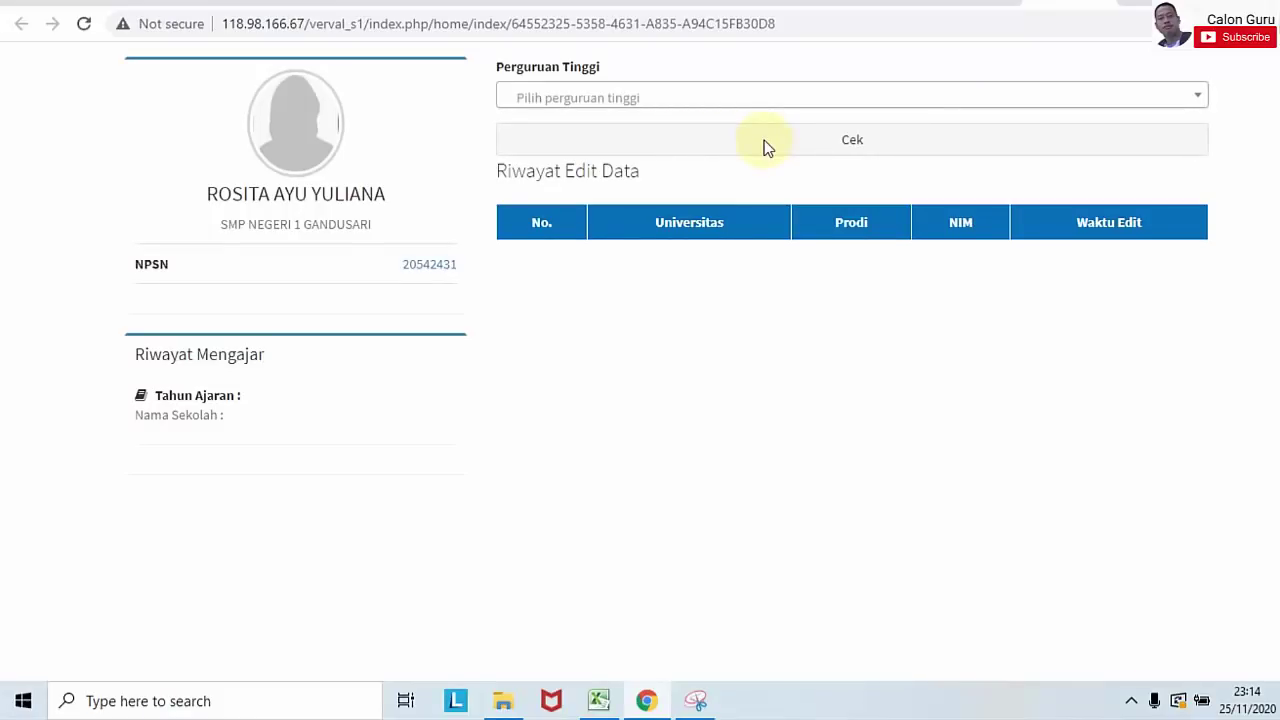
left_click(764, 140)
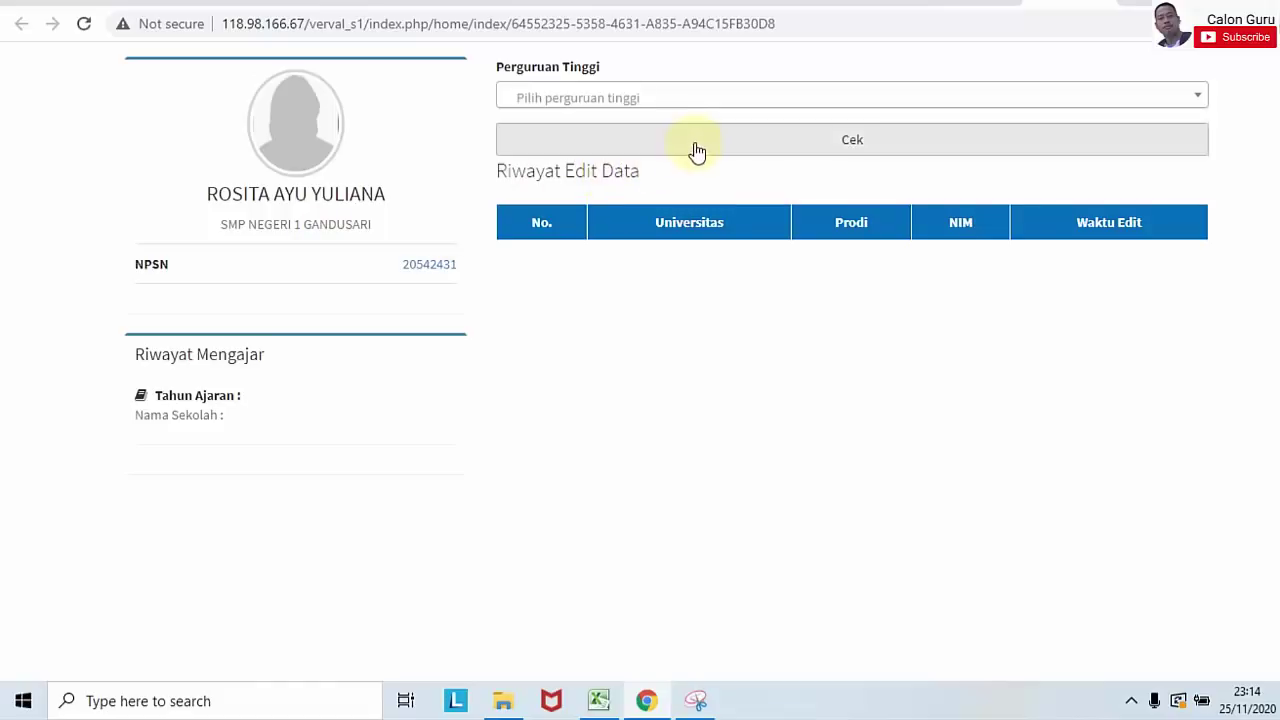
Try to search the Perguruan Tinggi options for "universitas negeri"
left_click(606, 105)
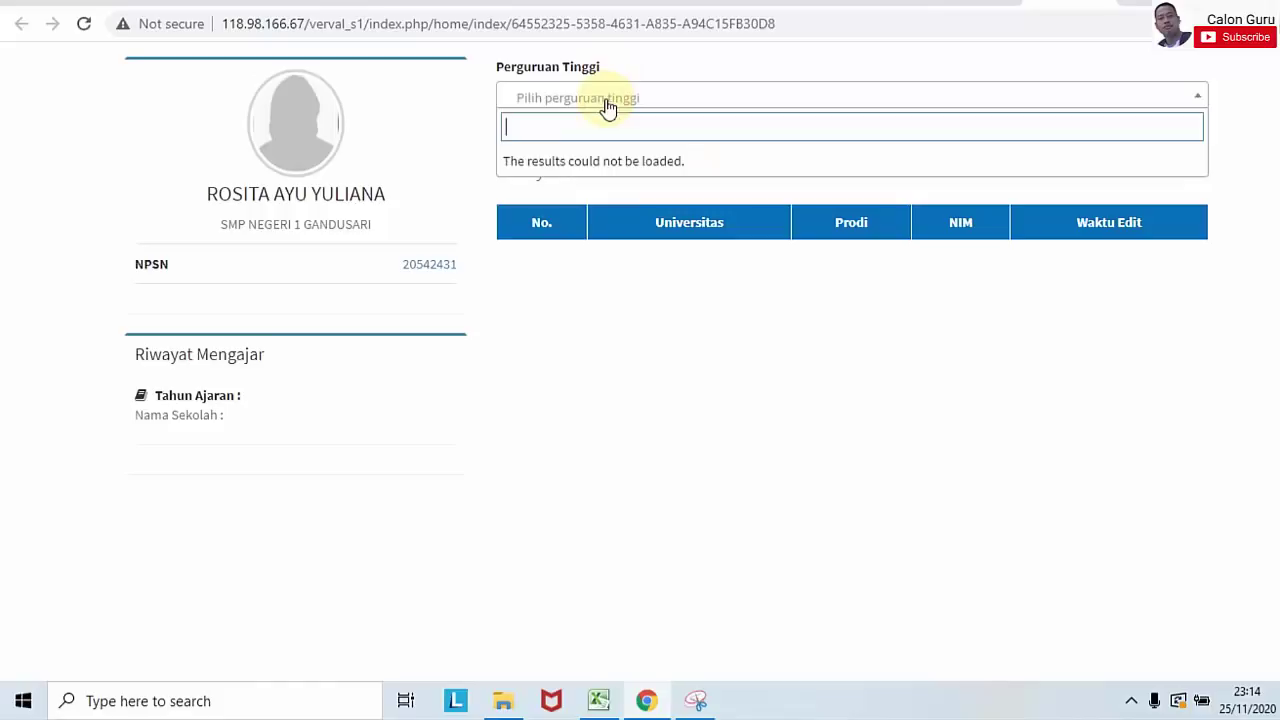
type("universitas negeri")
key("BackSpace")
key("BackSpace")
key("BackSpace")
key("BackSpace")
key("BackSpace")
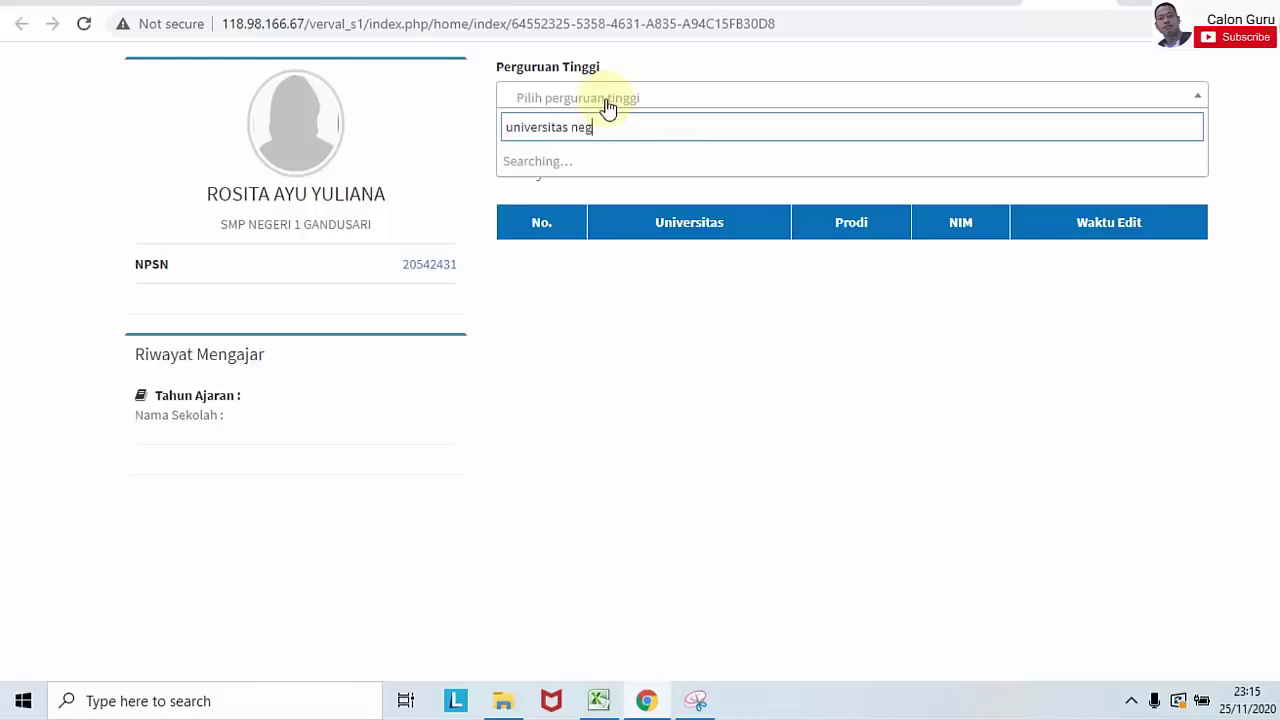
key("BackSpace")
key("BackSpace")
key("BackSpace")
key("BackSpace")
key("BackSpace")
key("BackSpace")
key("BackSpace")
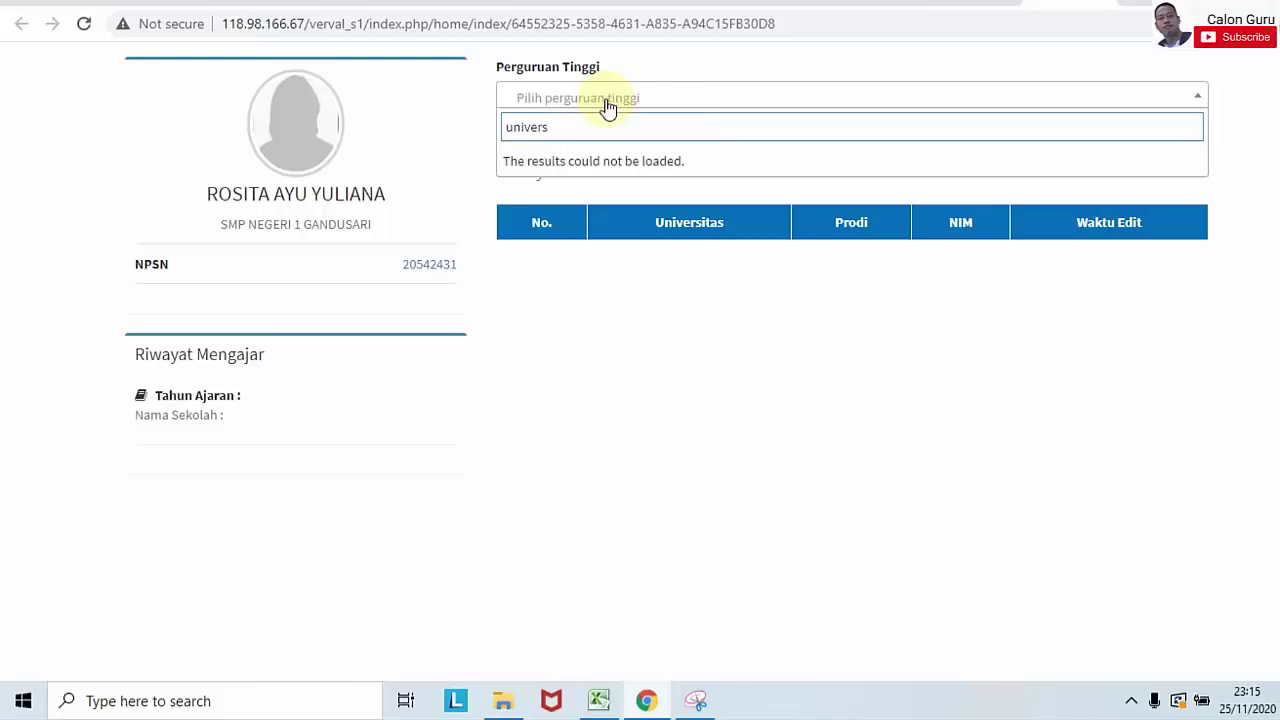
type("itas neg")
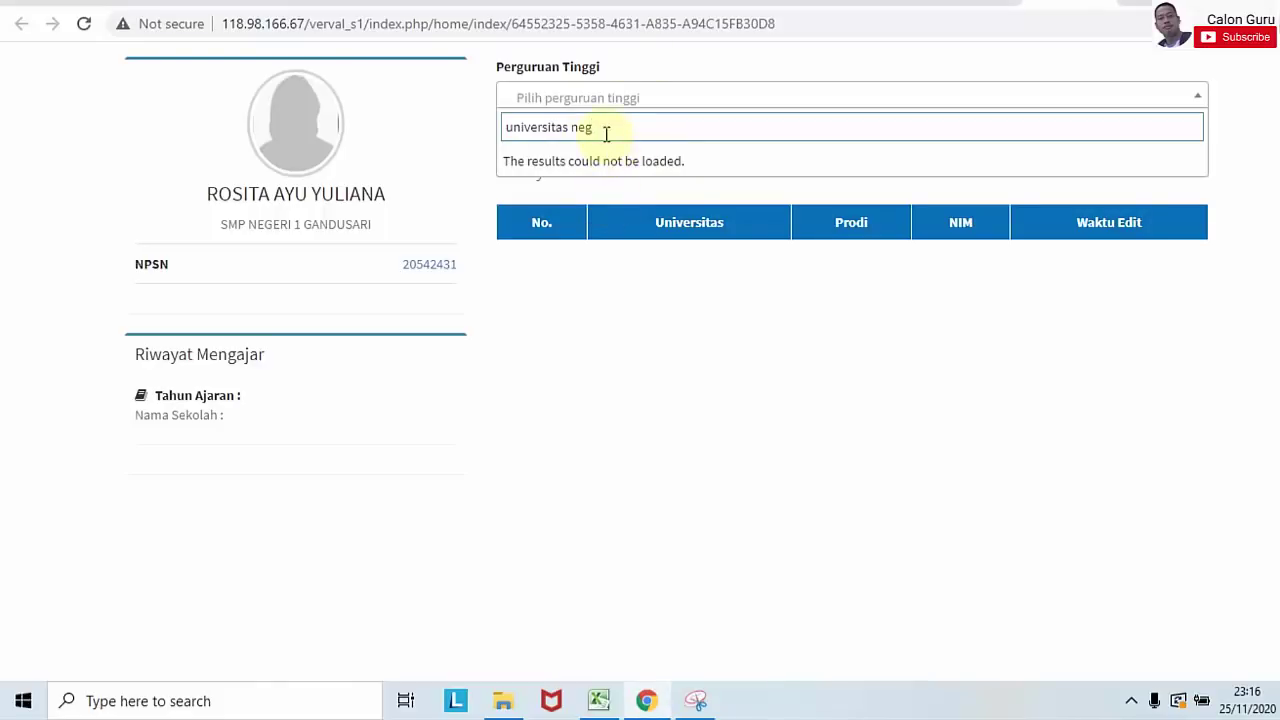
type("er")
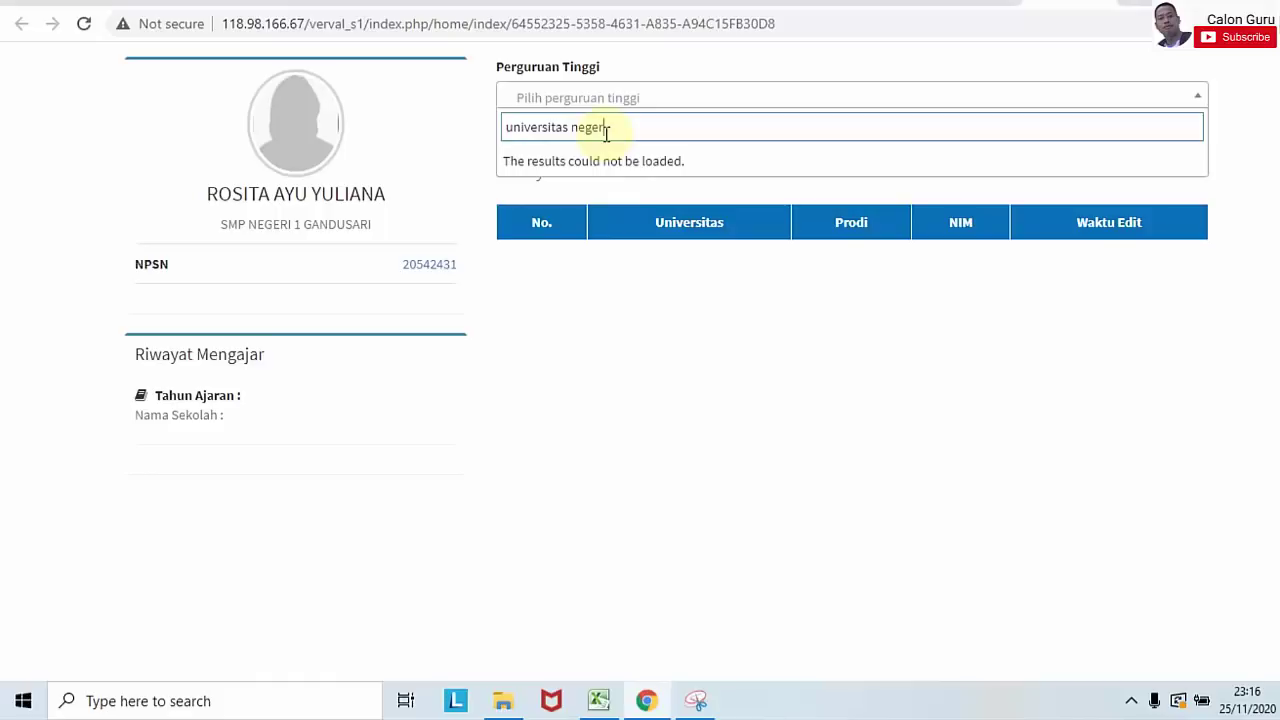
type("i")
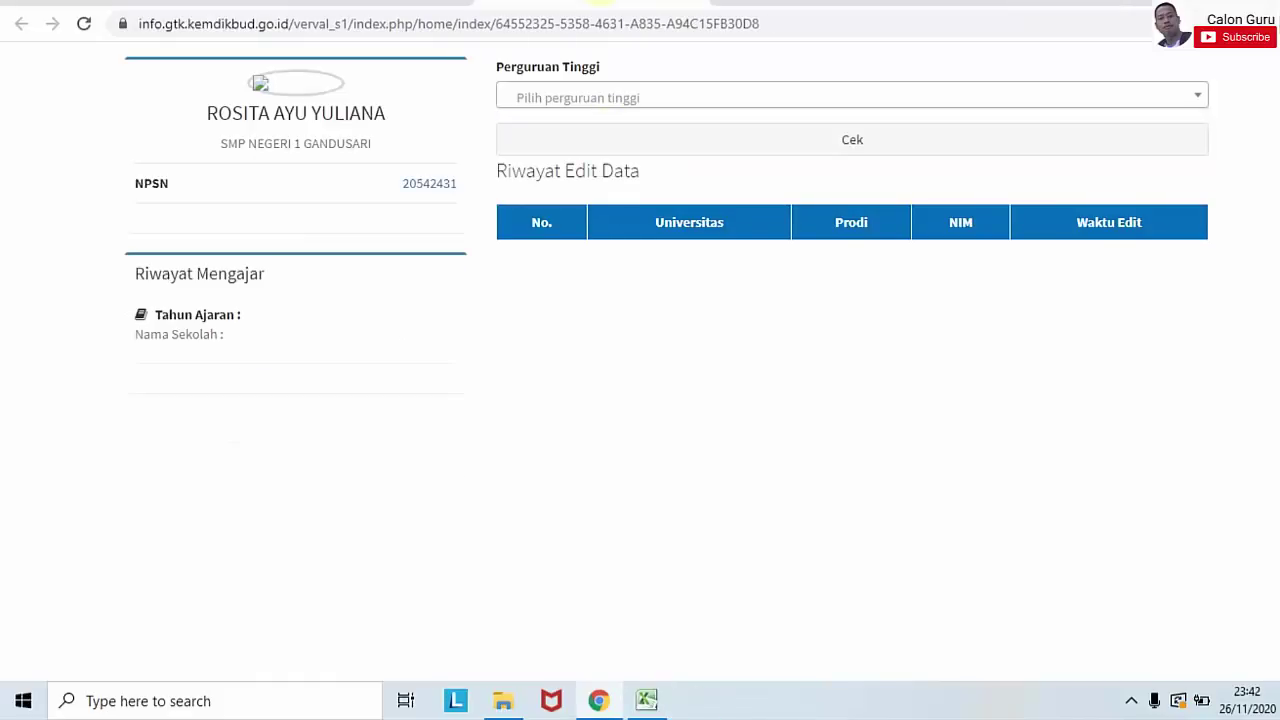
Search the Perguruan Tinggi options for "universitas negeri s" and select Universitas Negeri Surabaya
left_click(620, 100)
type("uni")
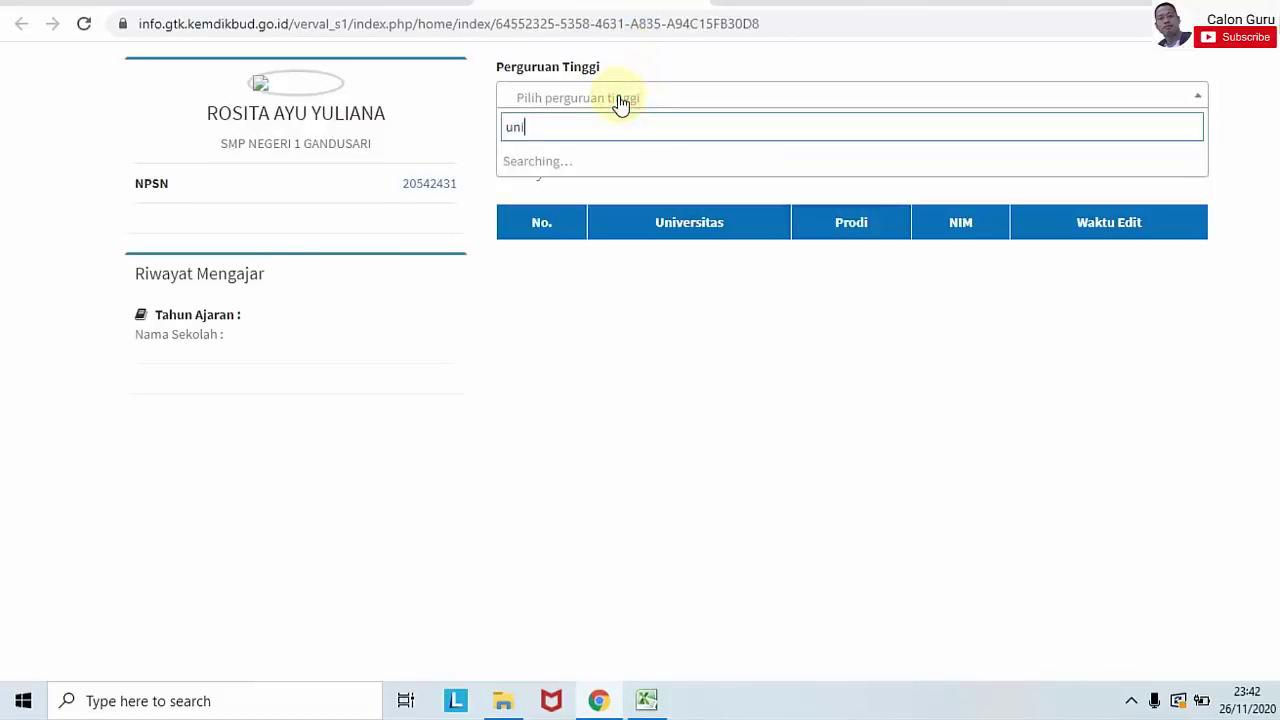
type("versitas negeri ")
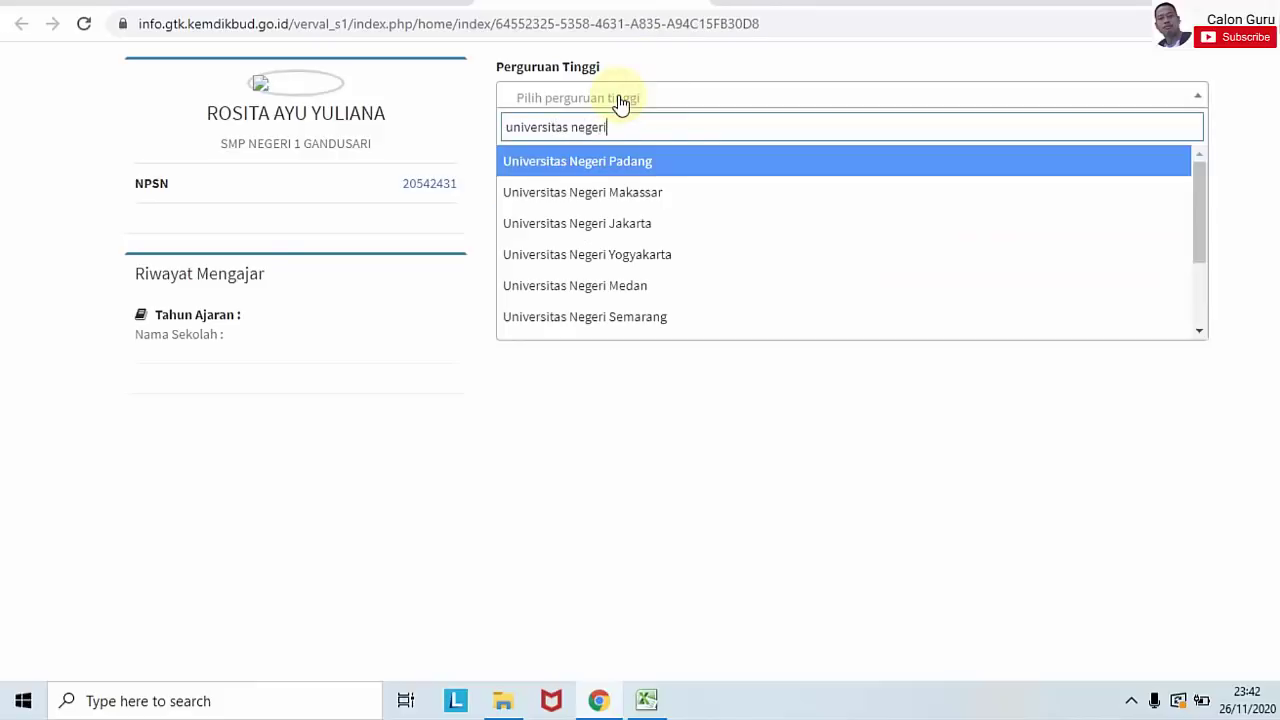
type("s")
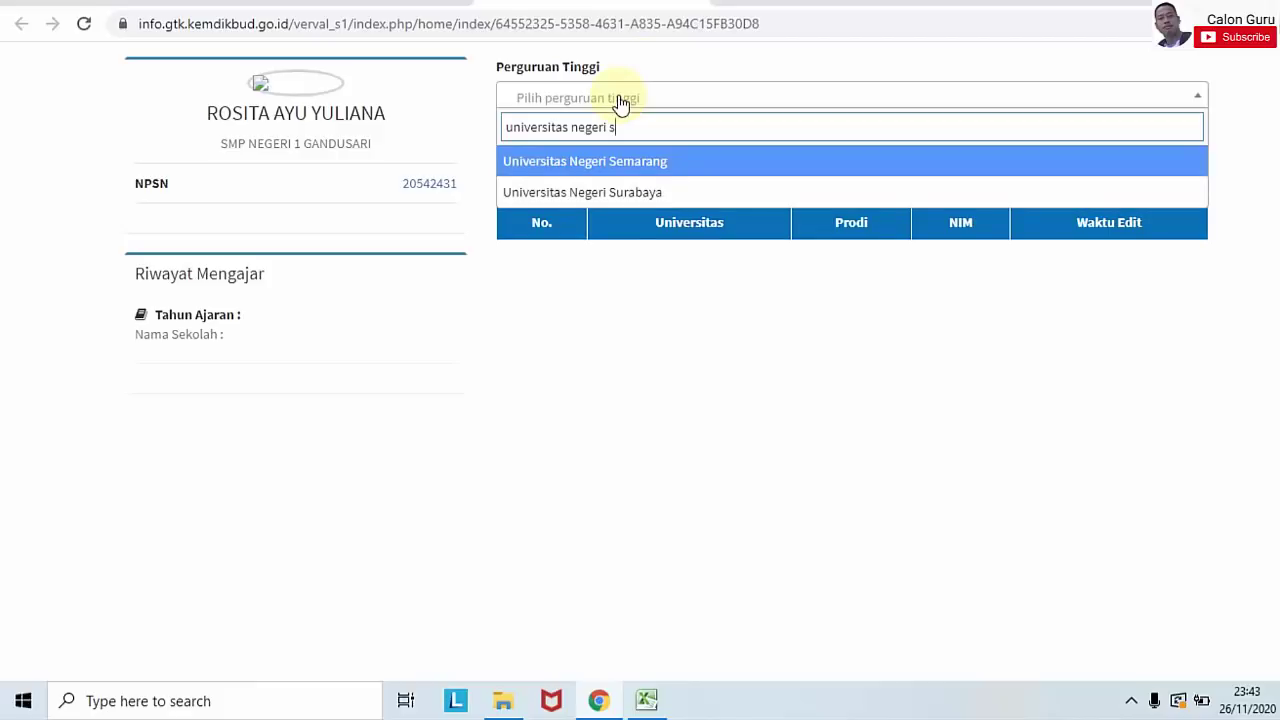
left_click(634, 193)
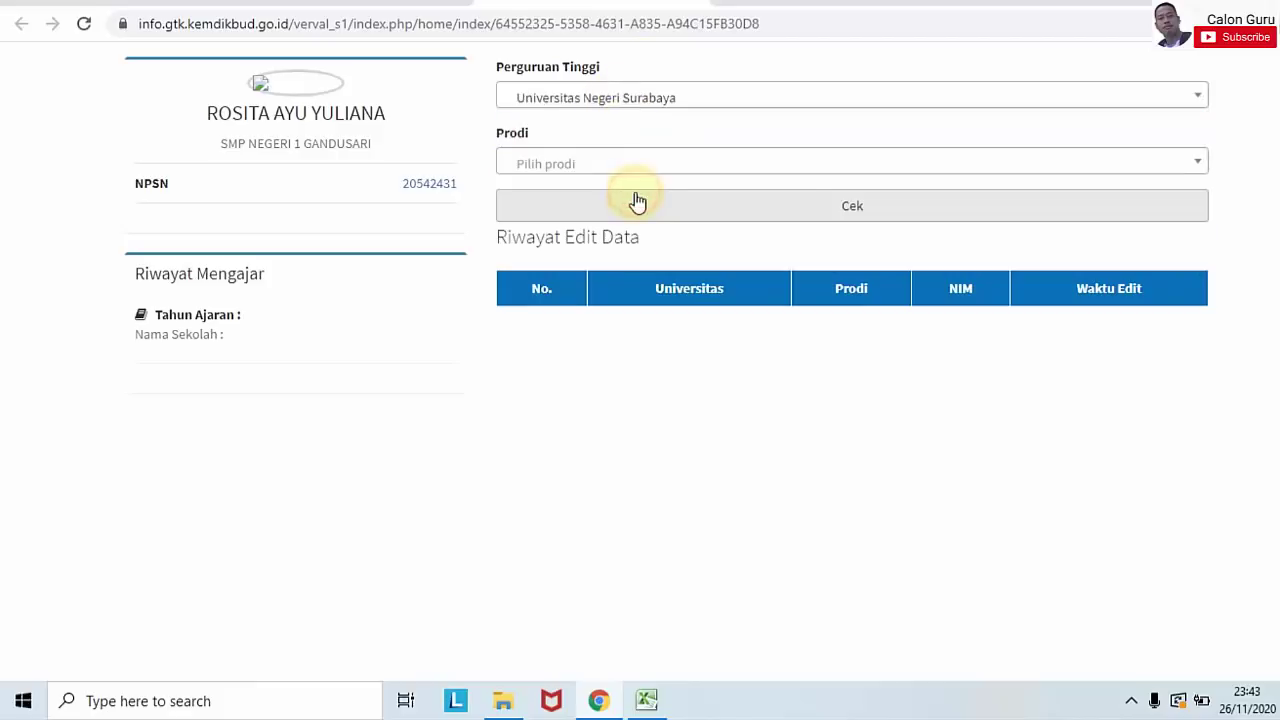
Search the Prodi options for "pendidikan m" and select Pendidikan Matematika as the study program
left_click(748, 166)
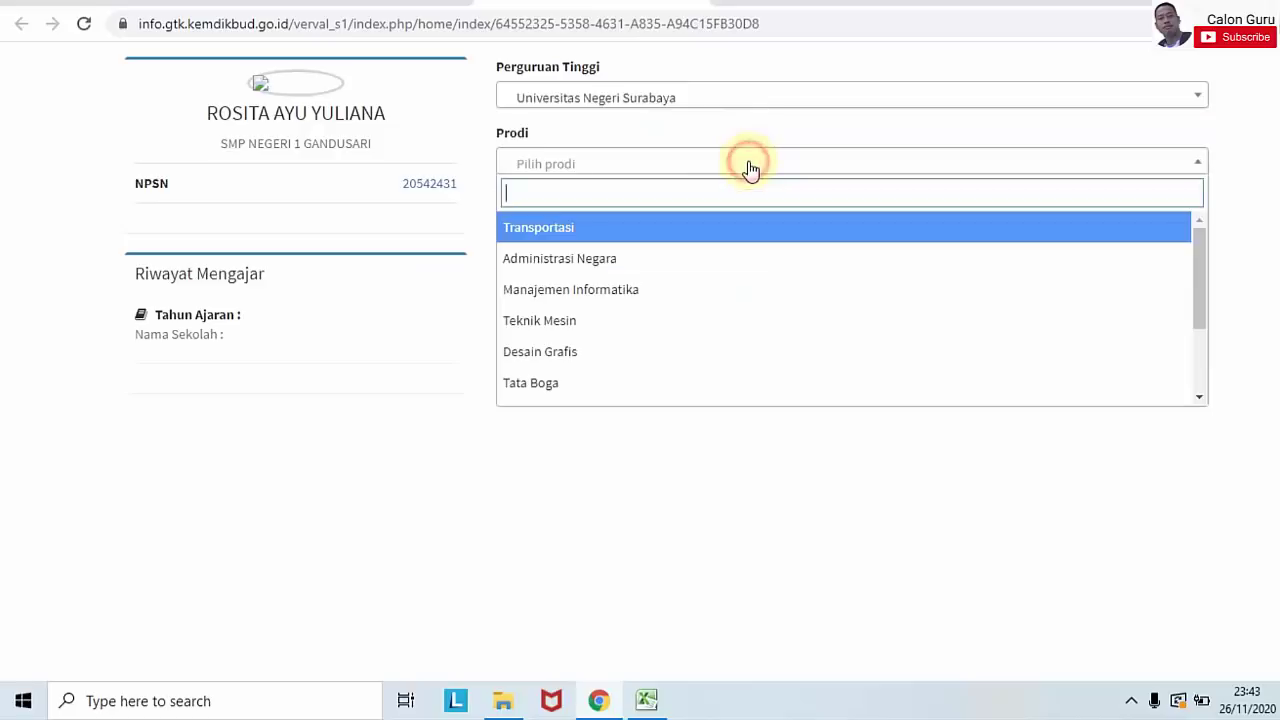
type("p")
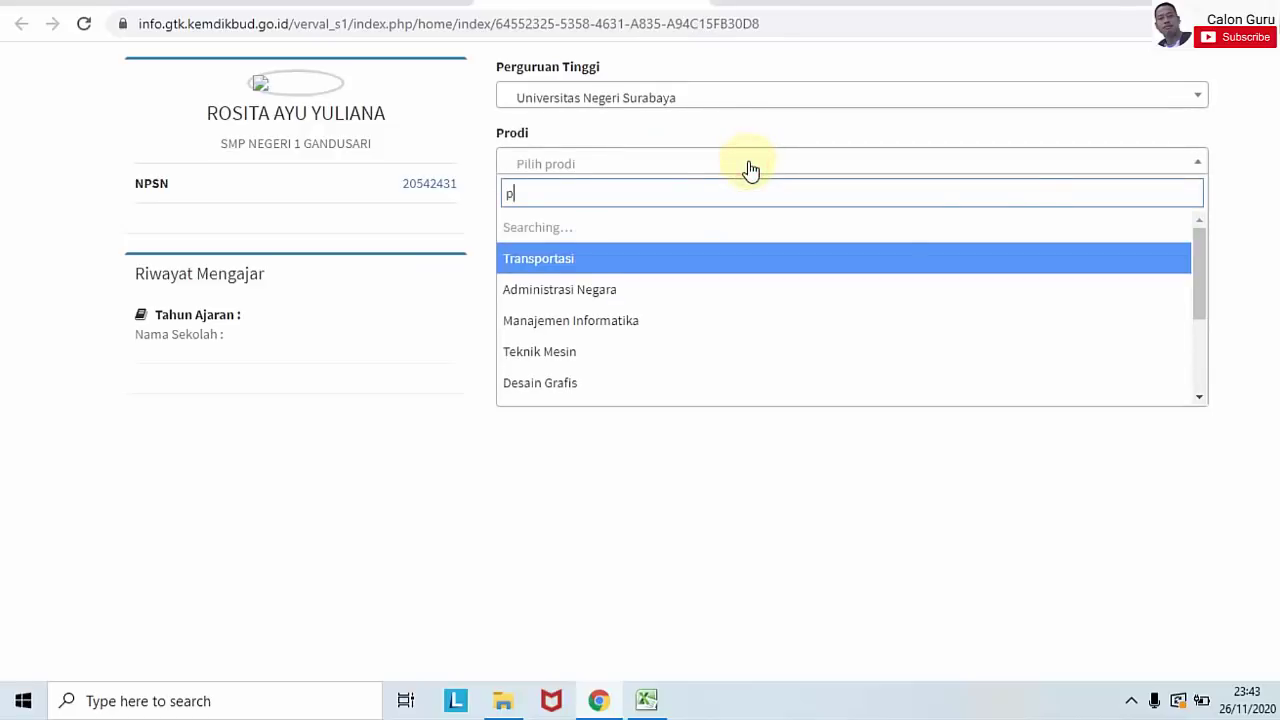
type("end")
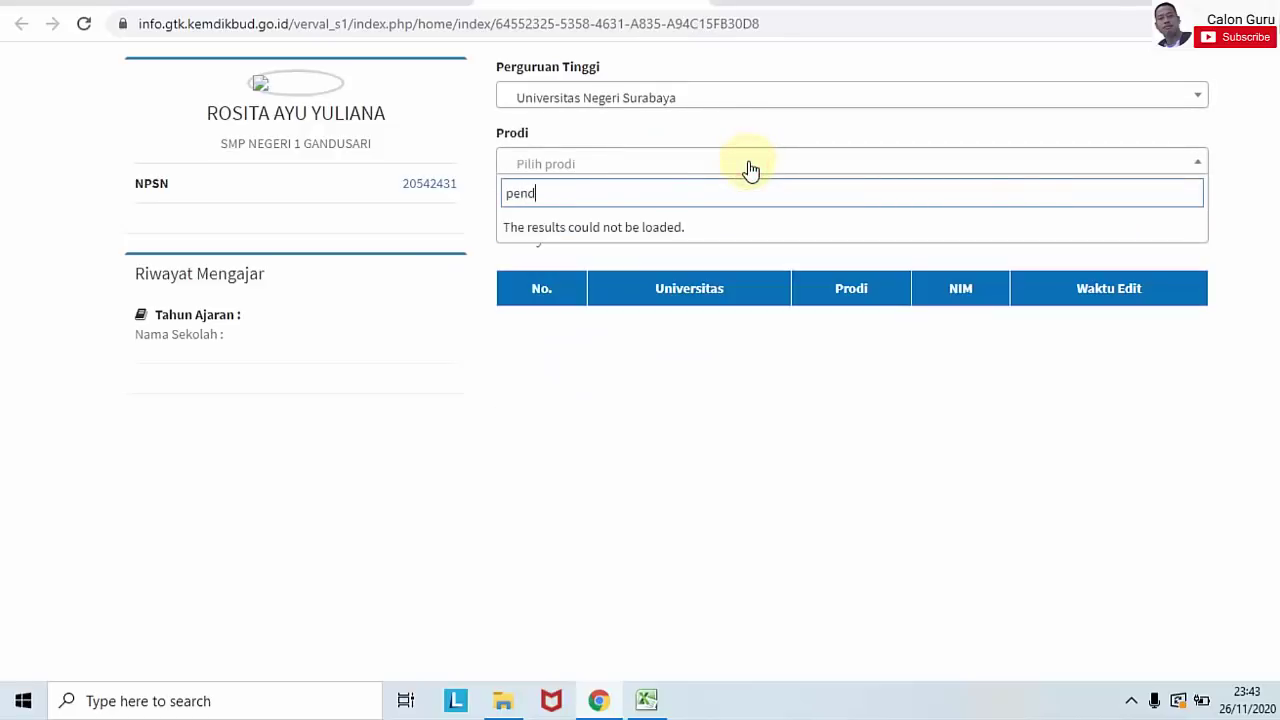
type("idi")
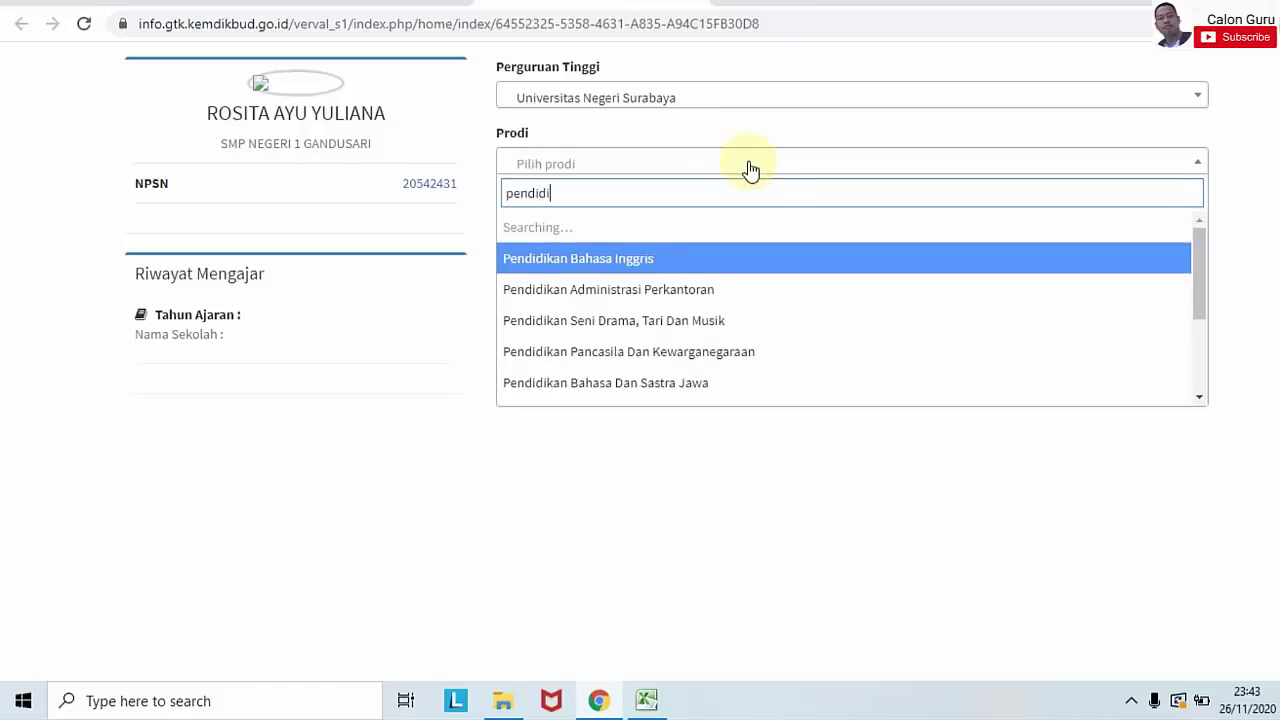
type("kan m")
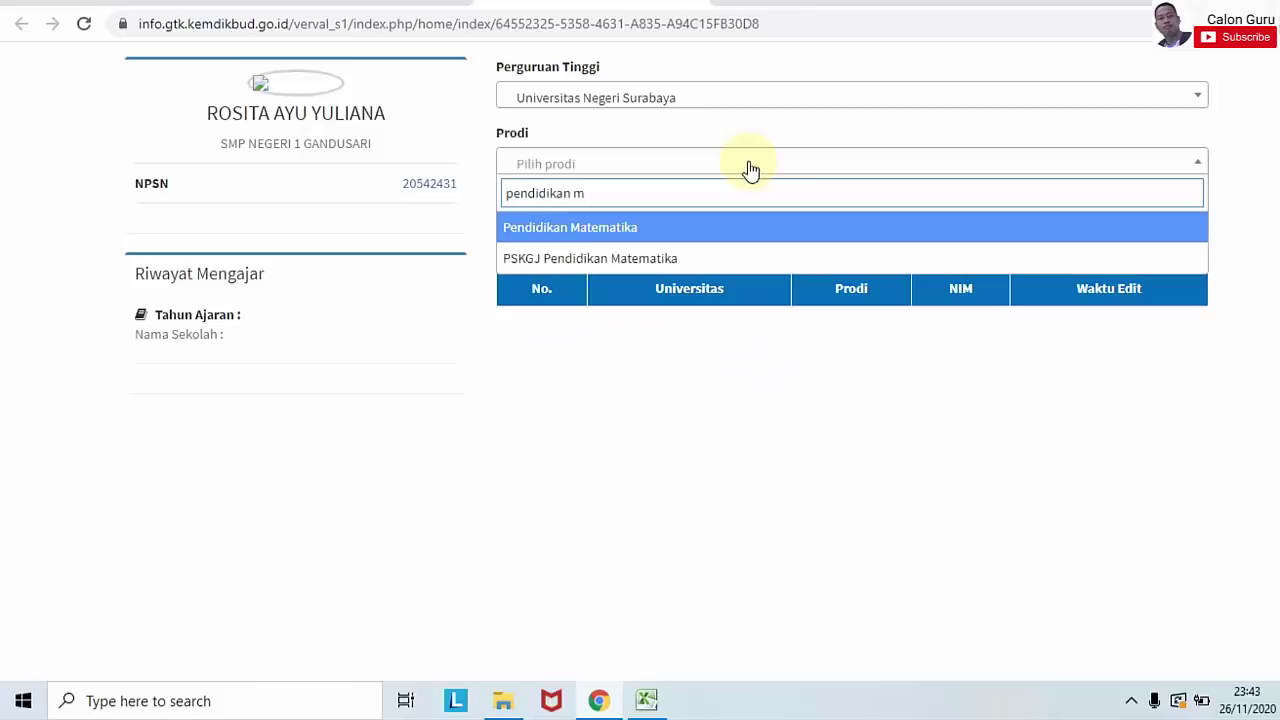
left_click(664, 233)
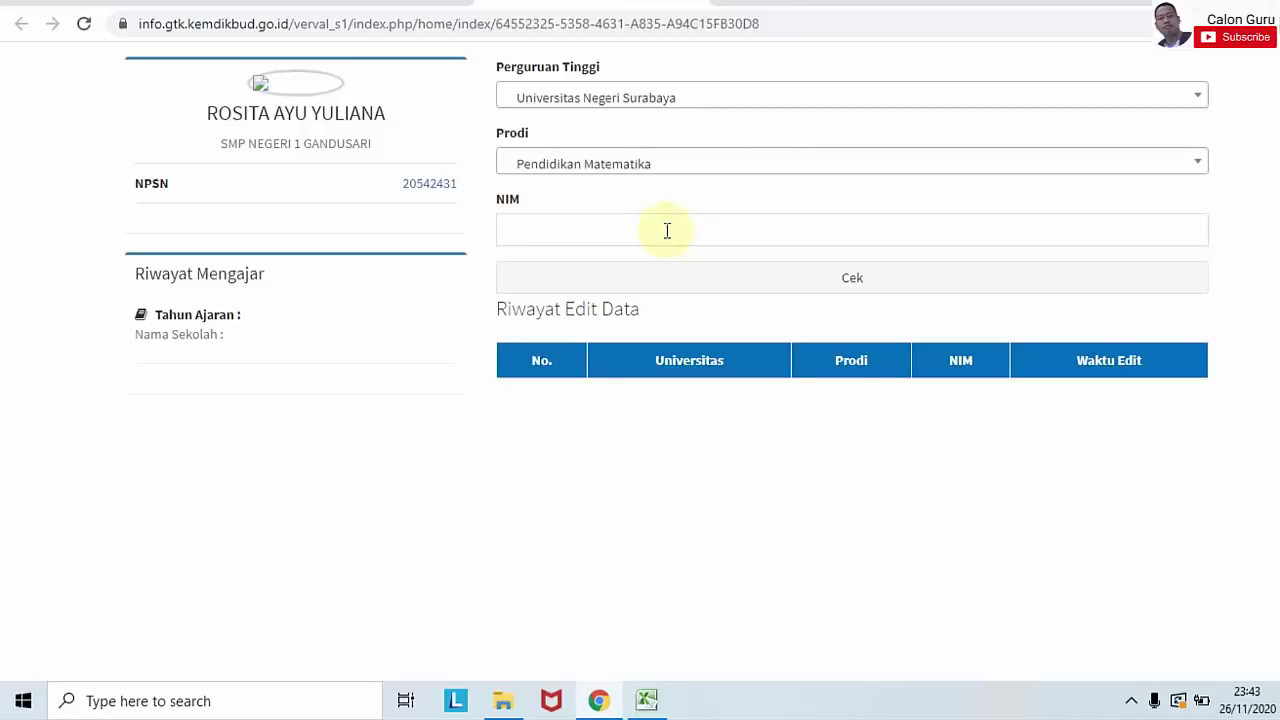
Look up the diploma record by entering the teacher's student number in NIM, and save the matching record
left_click(667, 231)
type("130")
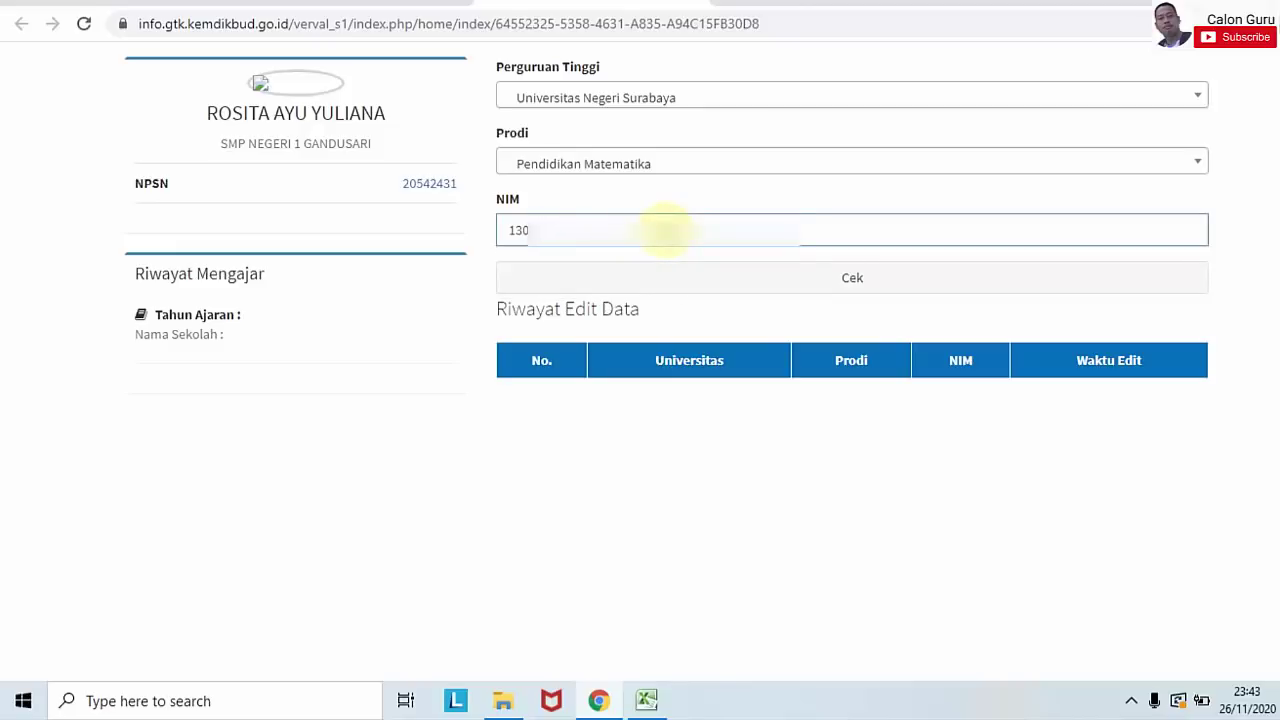
type("3")
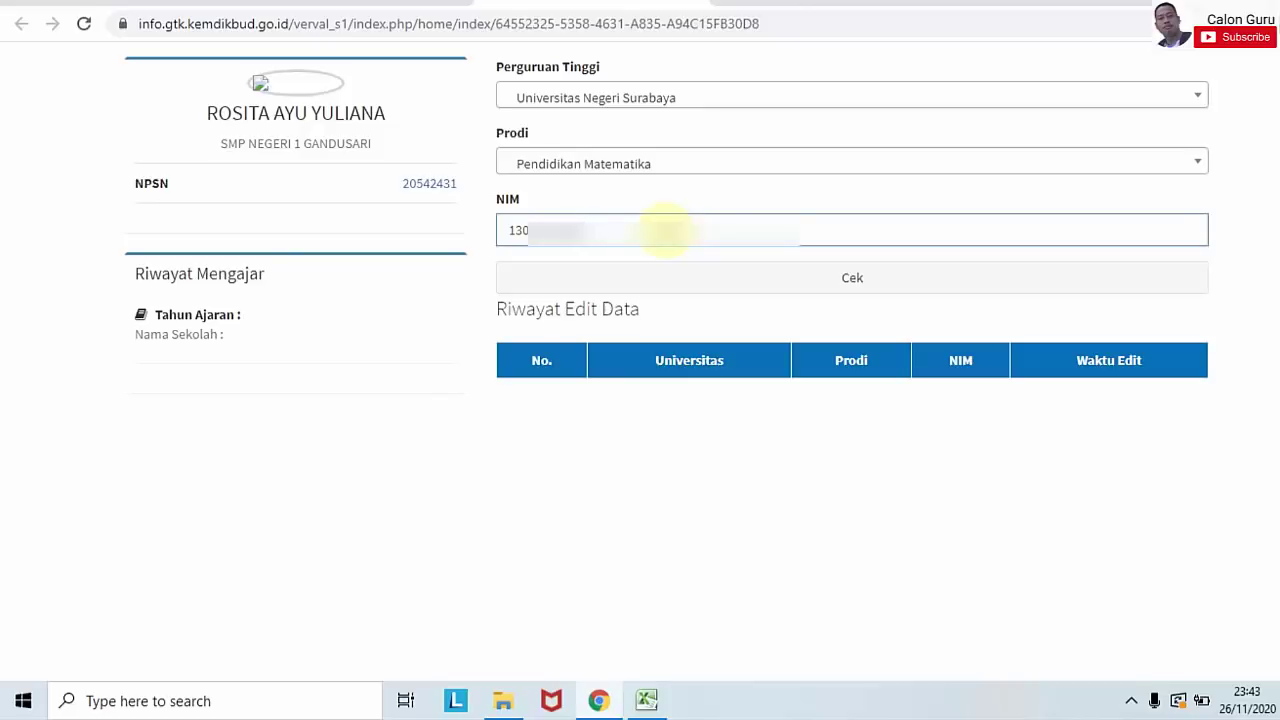
left_click(877, 280)
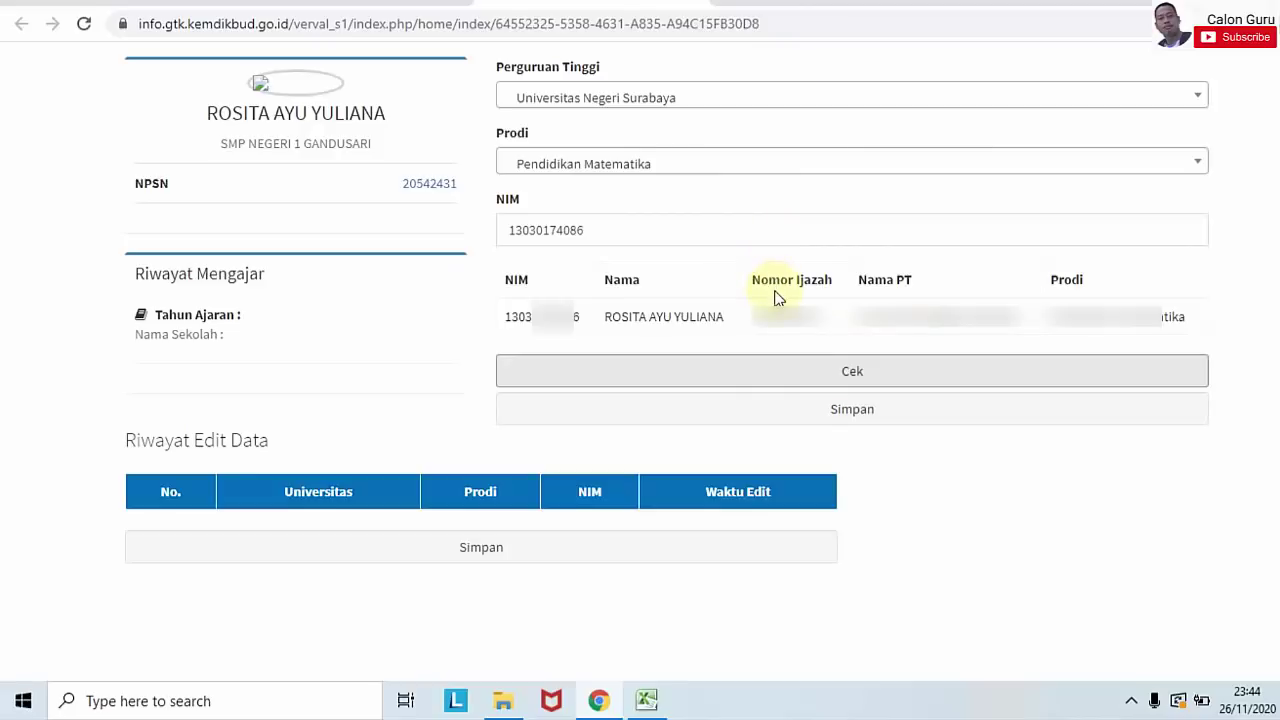
left_click(890, 412)
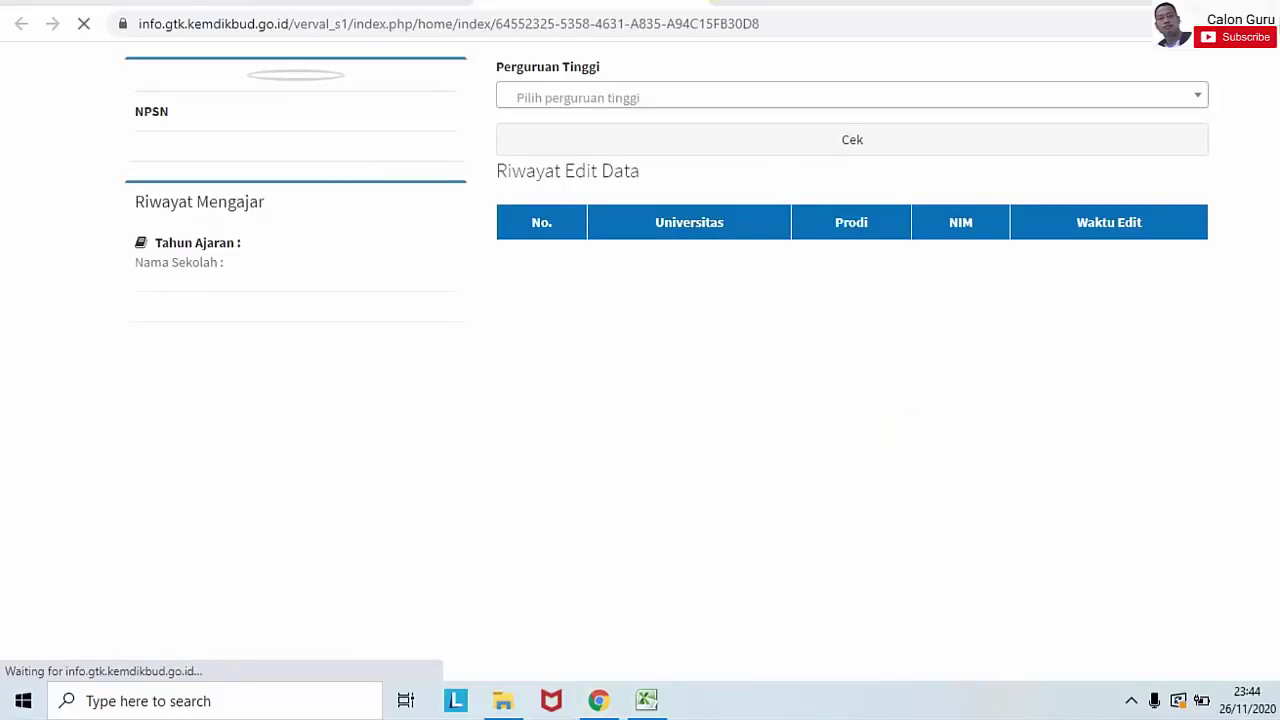
left_click(1132, 702)
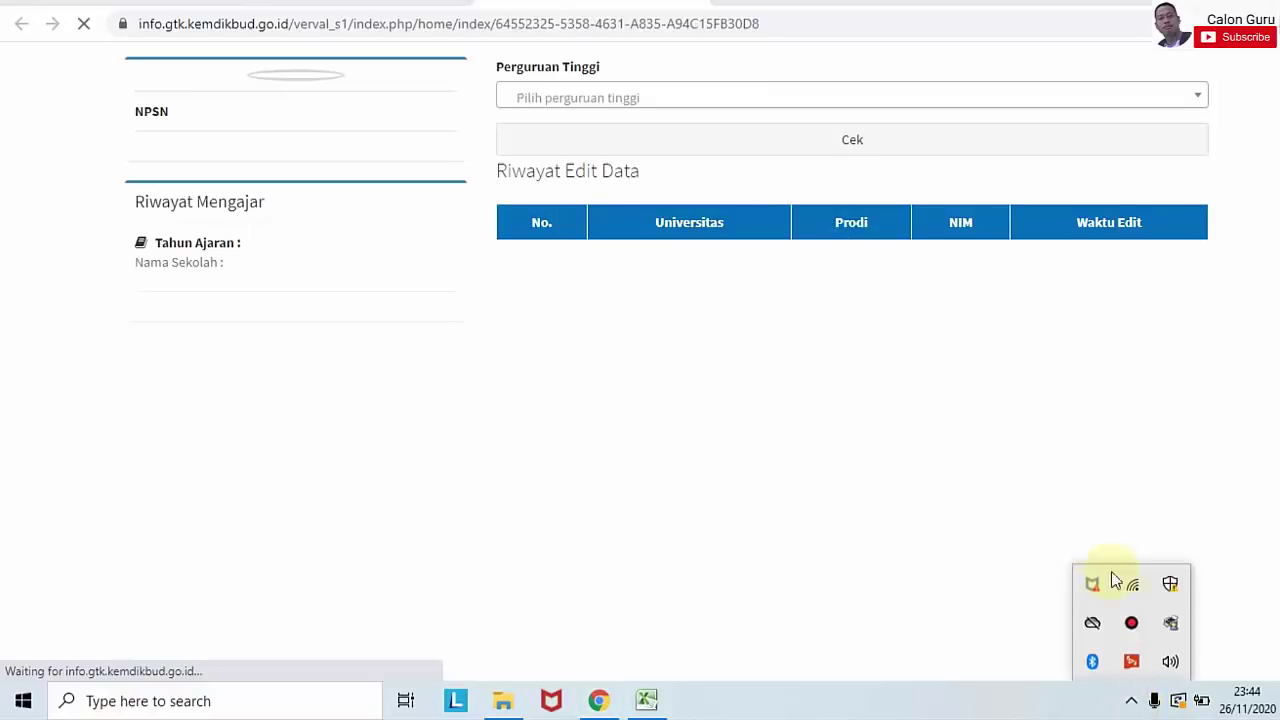